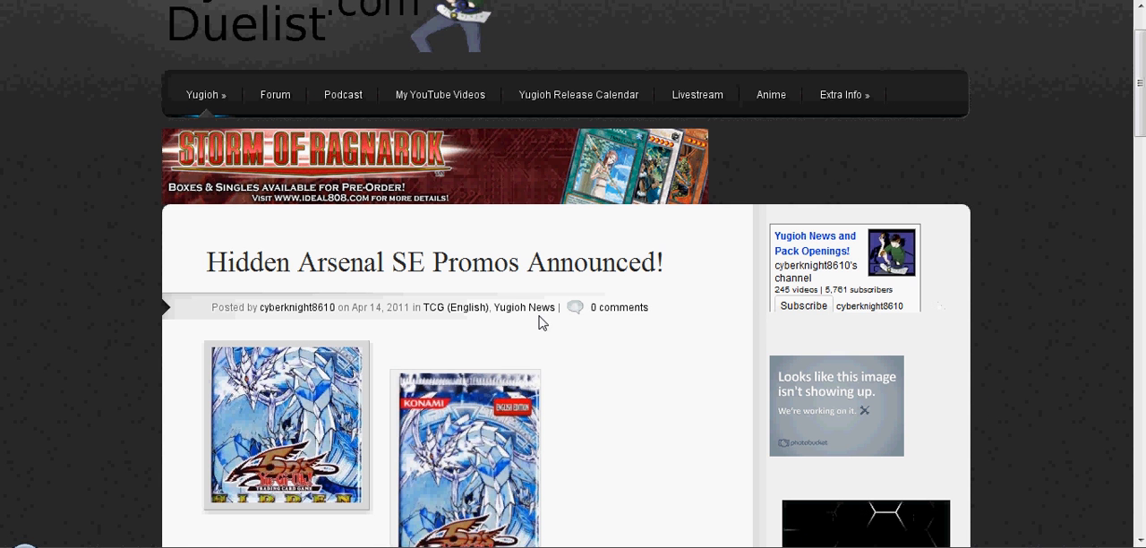
scroll(703, 270, down, 1)
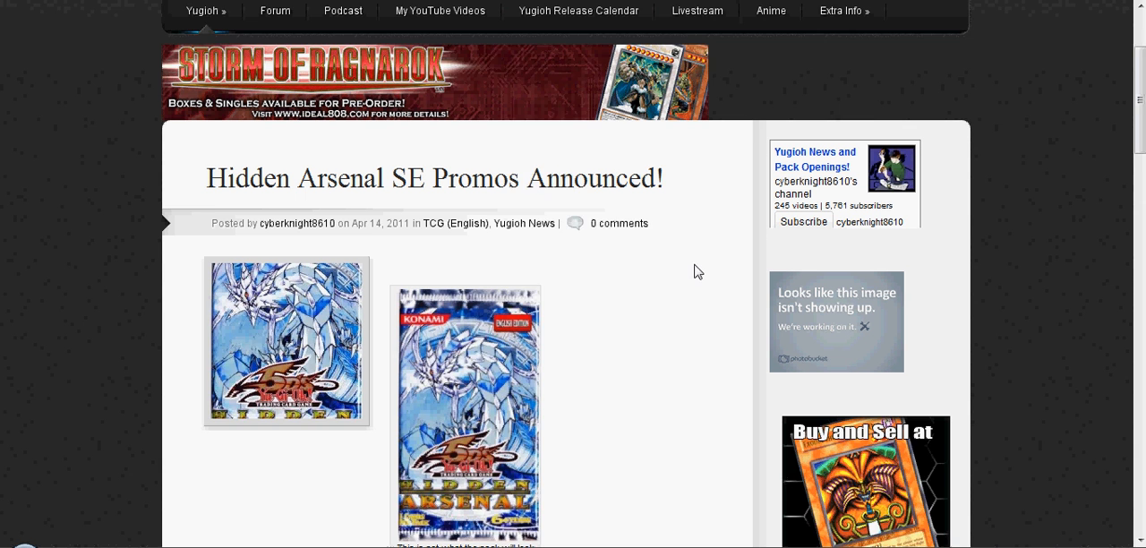
scroll(698, 271, down, 1)
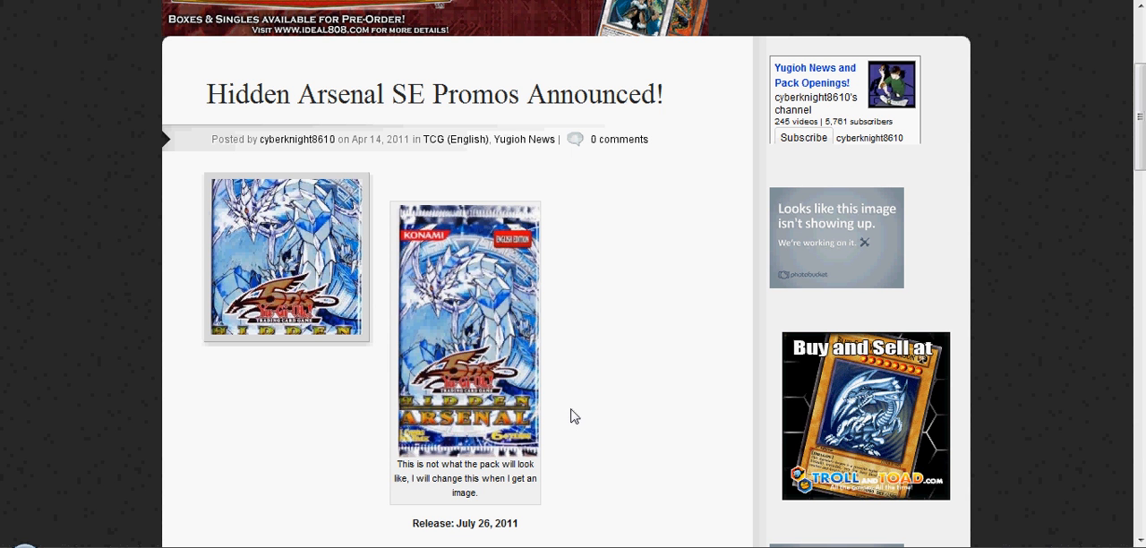
scroll(575, 413, down, 3)
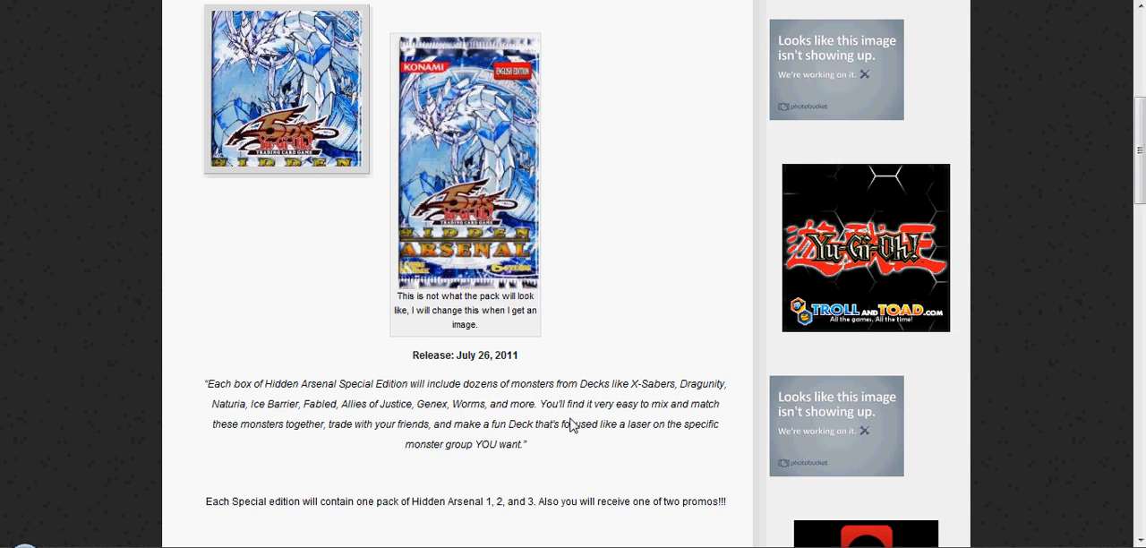
scroll(575, 420, down, 3)
scroll(574, 425, down, 3)
scroll(574, 426, down, 2)
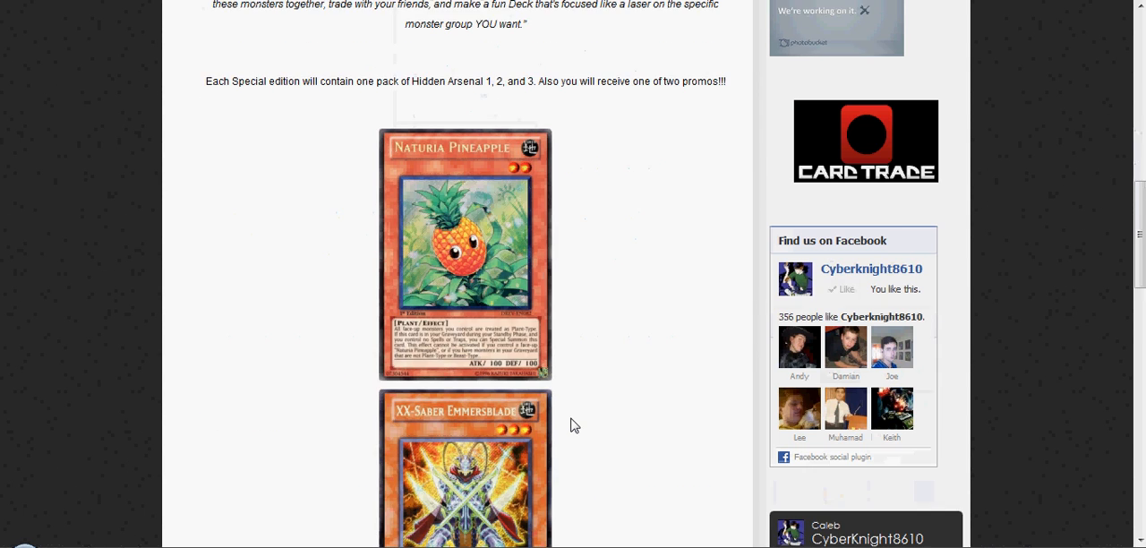
scroll(575, 422, down, 1)
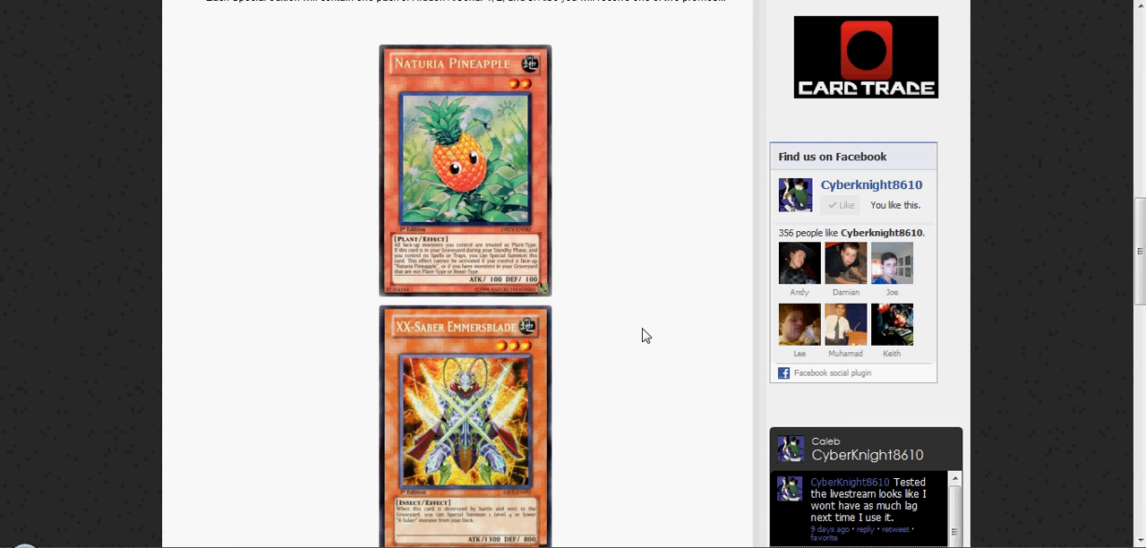
scroll(607, 320, down, 2)
scroll(607, 321, up, 2)
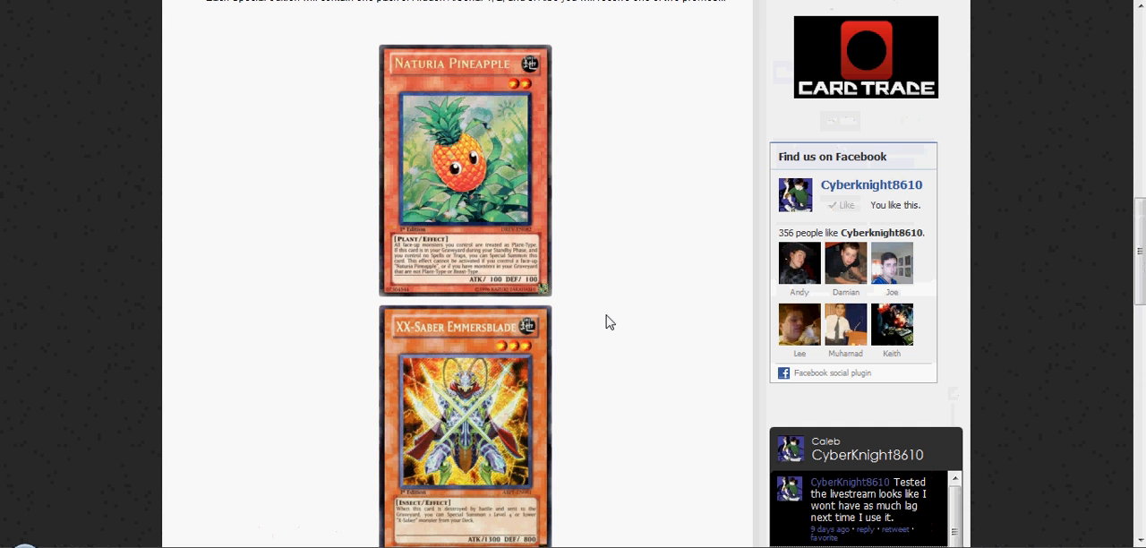